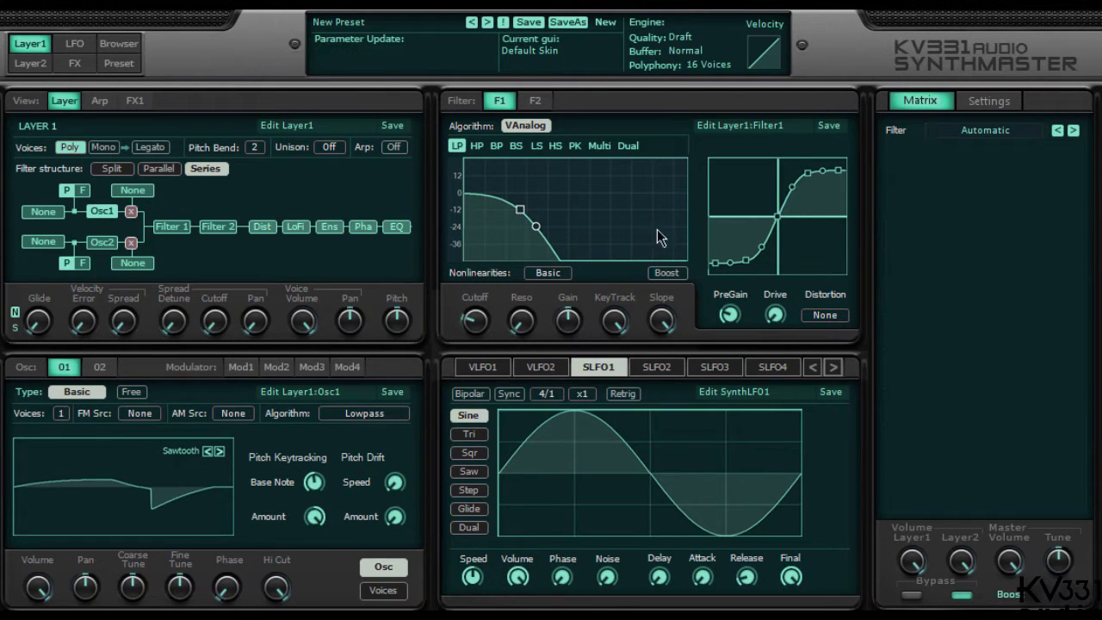
Set the modulation matrix filter to None and page through the matrix slots, returning to the first page.
left_click(466, 330)
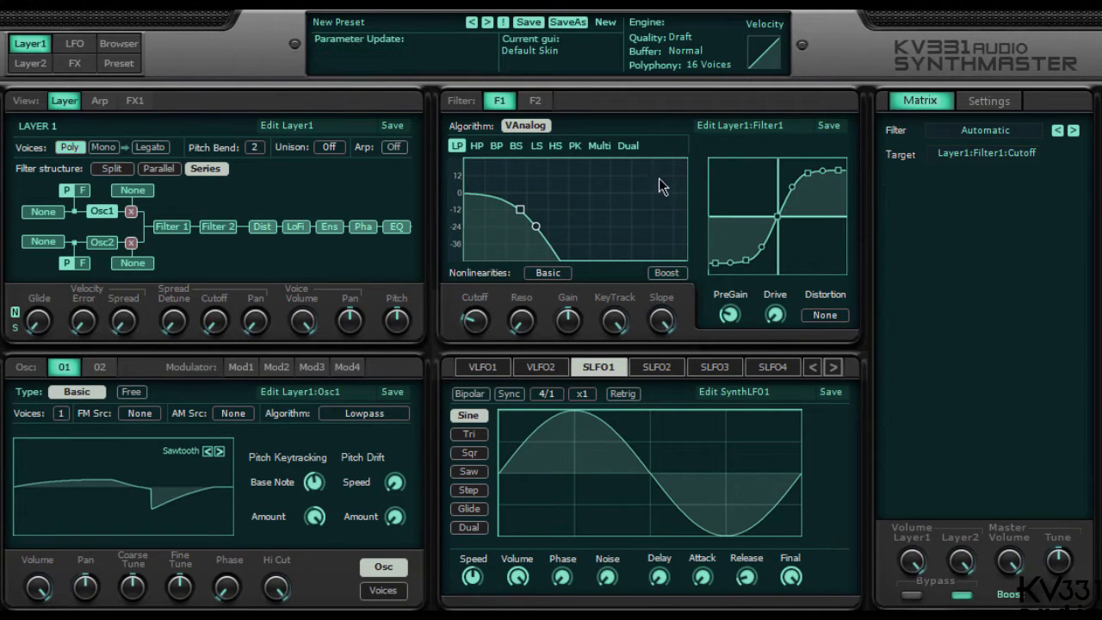
left_click(983, 130)
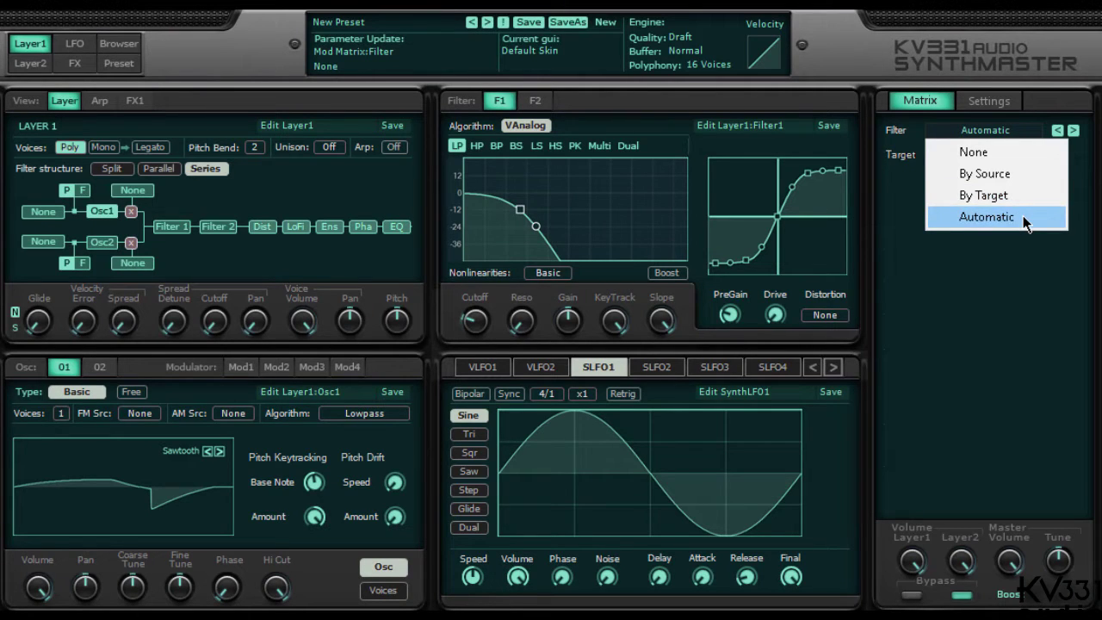
left_click(1017, 152)
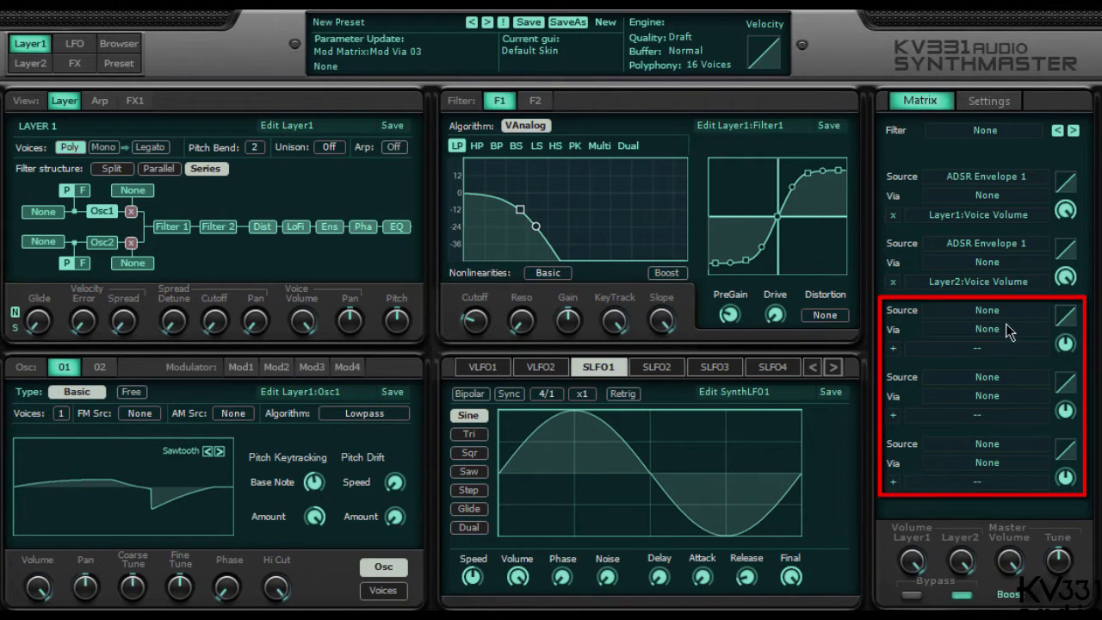
left_click(1074, 131)
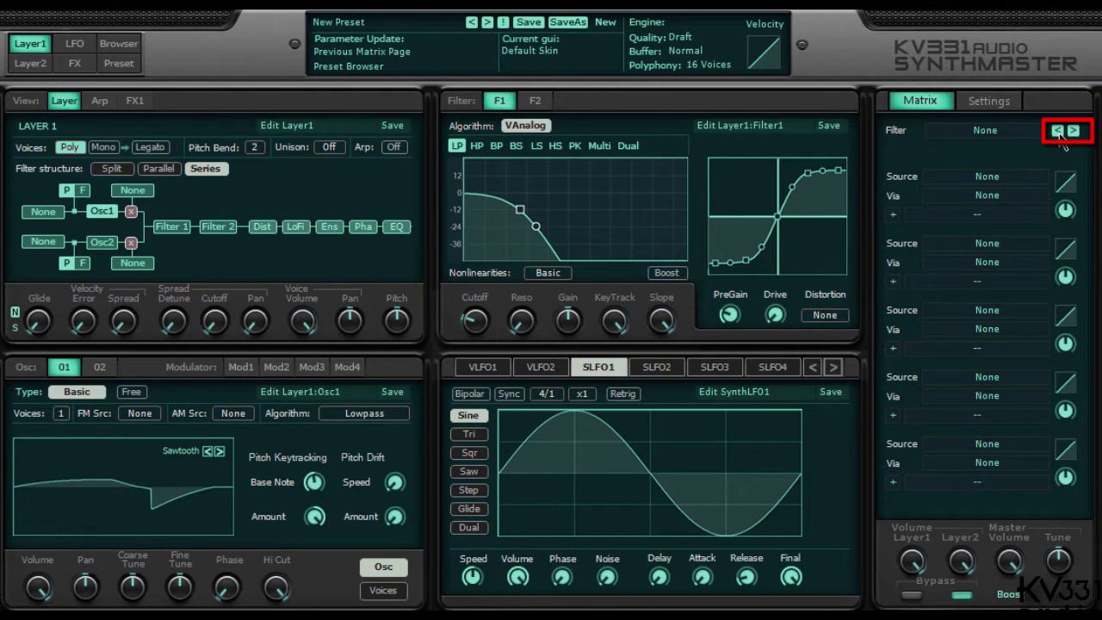
left_click(1057, 131)
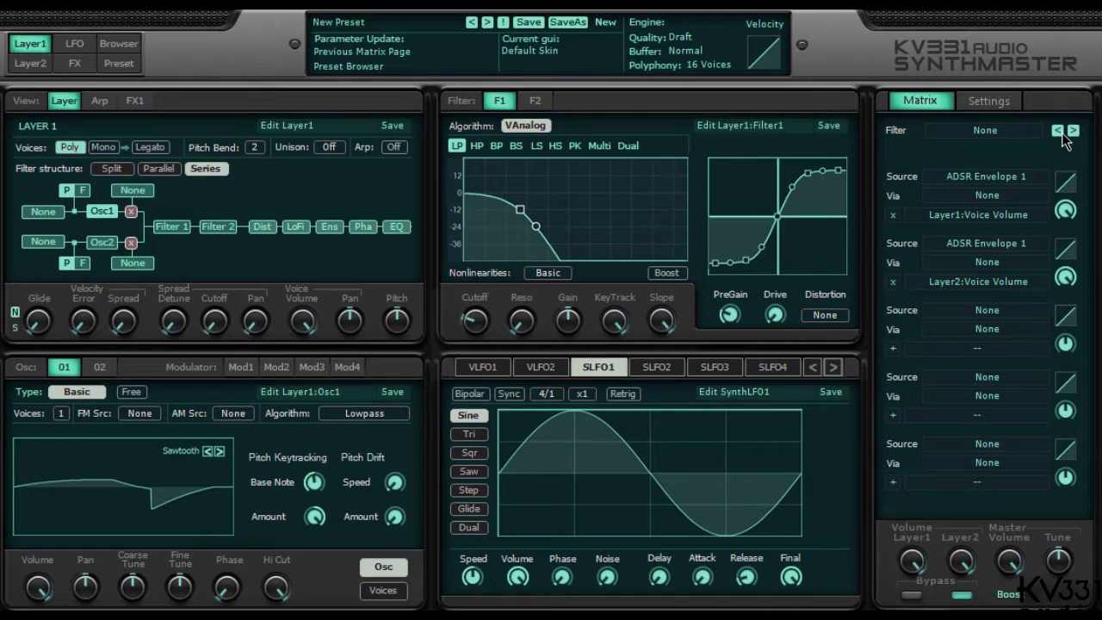
In the third matrix slot, route Synth LFO 1 to the Layer 1 Filter 1 Cutoff.
left_click(964, 313)
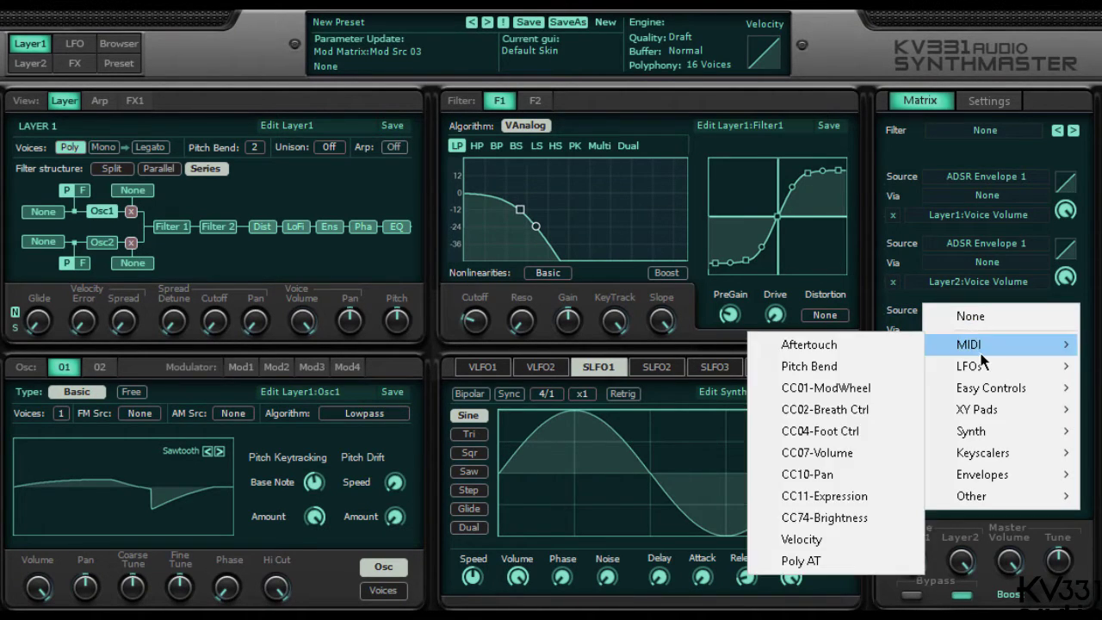
mouse_move(983, 372)
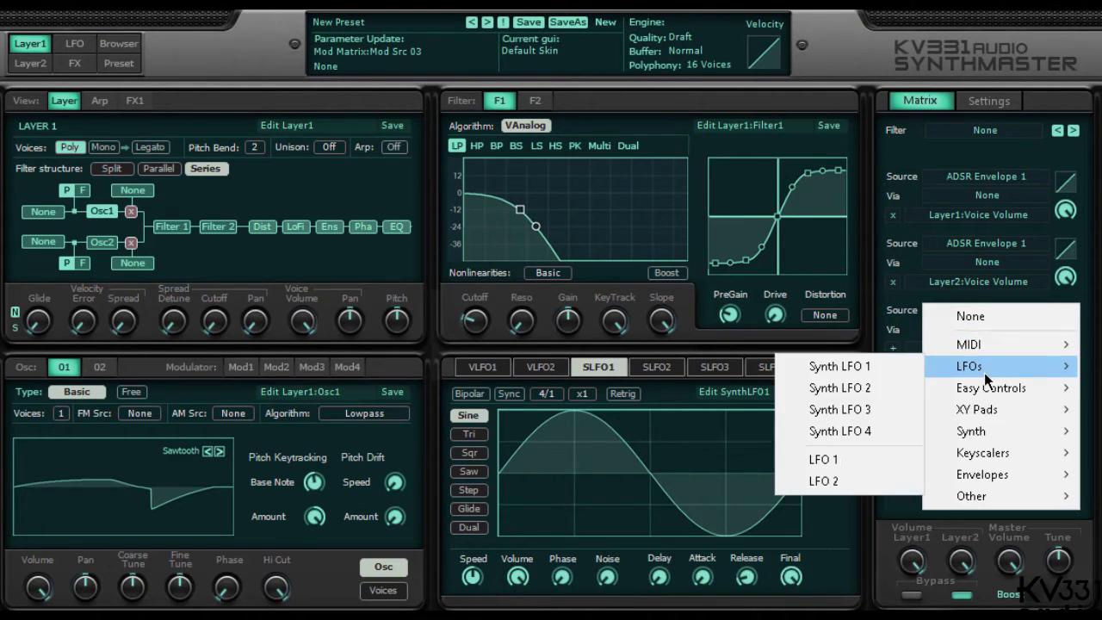
left_click(900, 365)
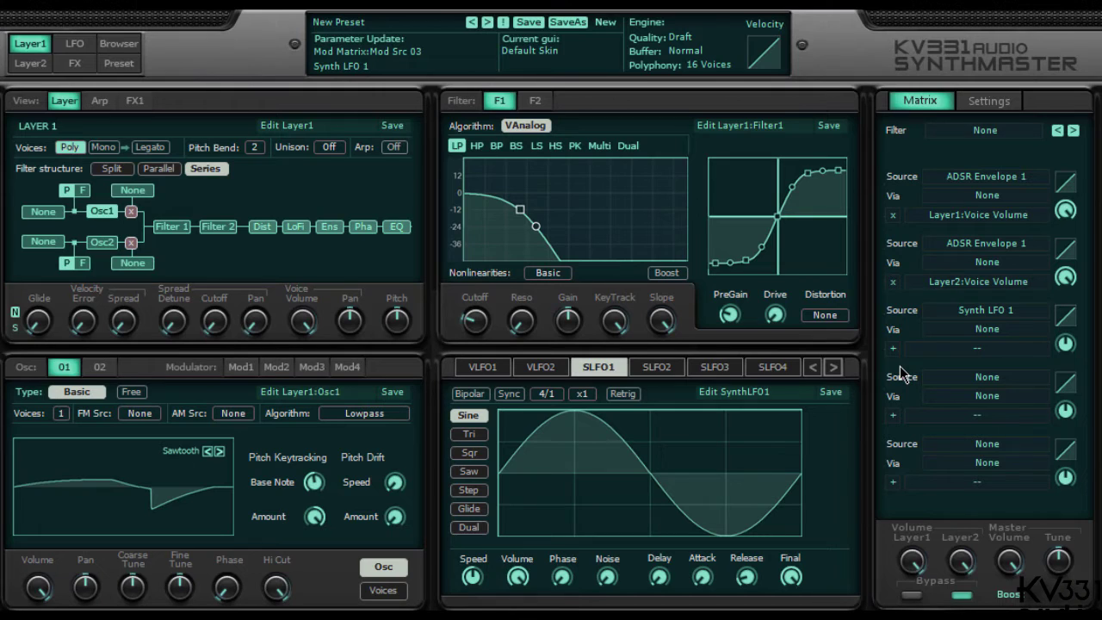
left_click(956, 349)
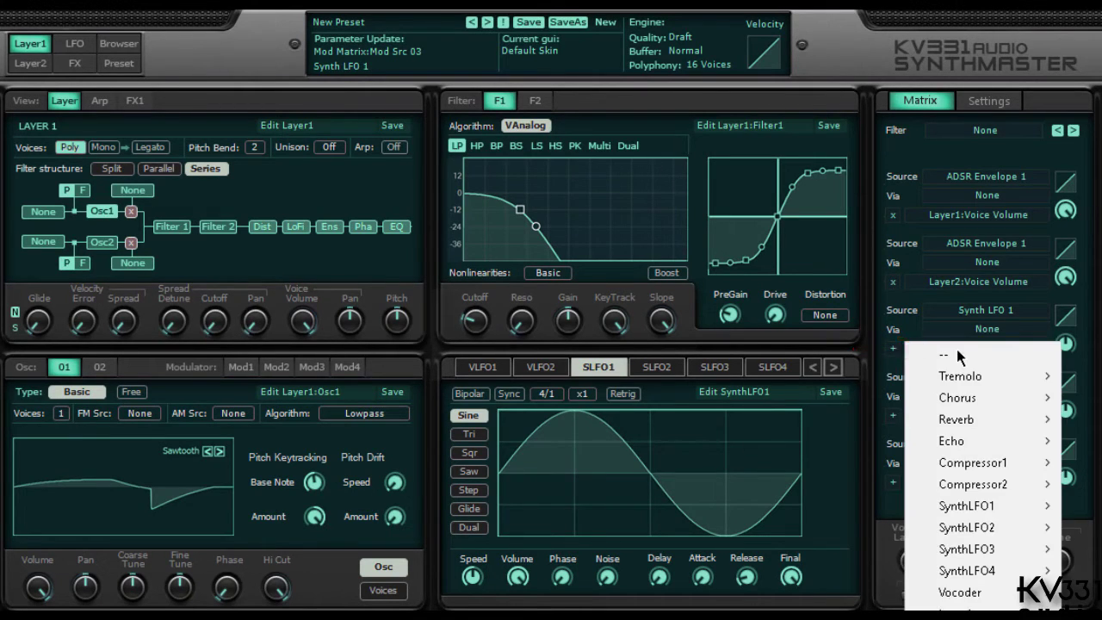
mouse_move(964, 609)
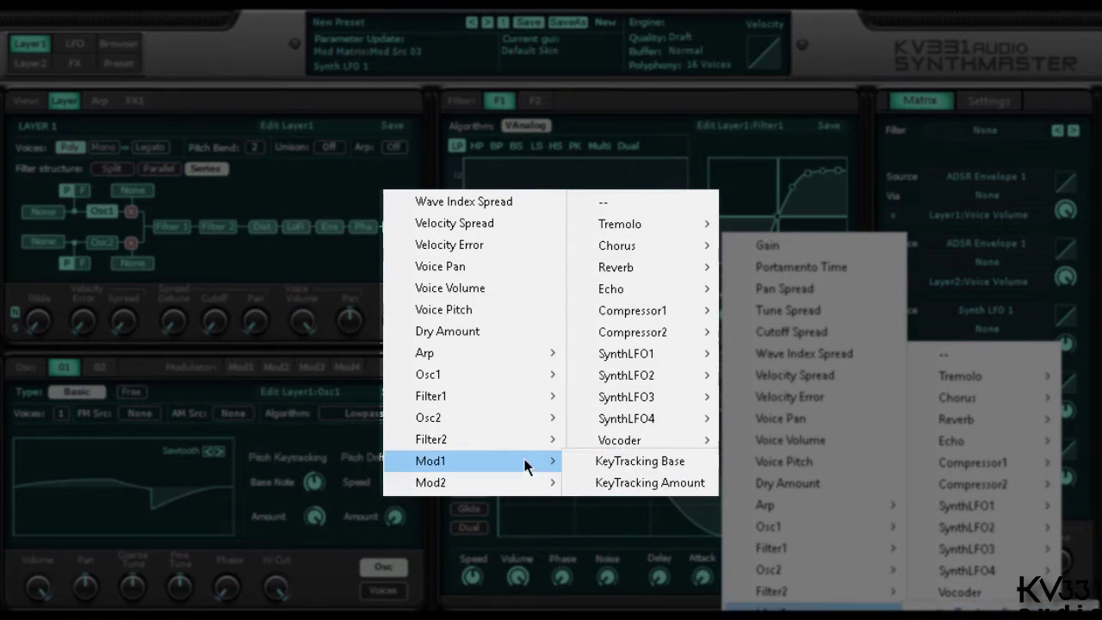
mouse_move(807, 556)
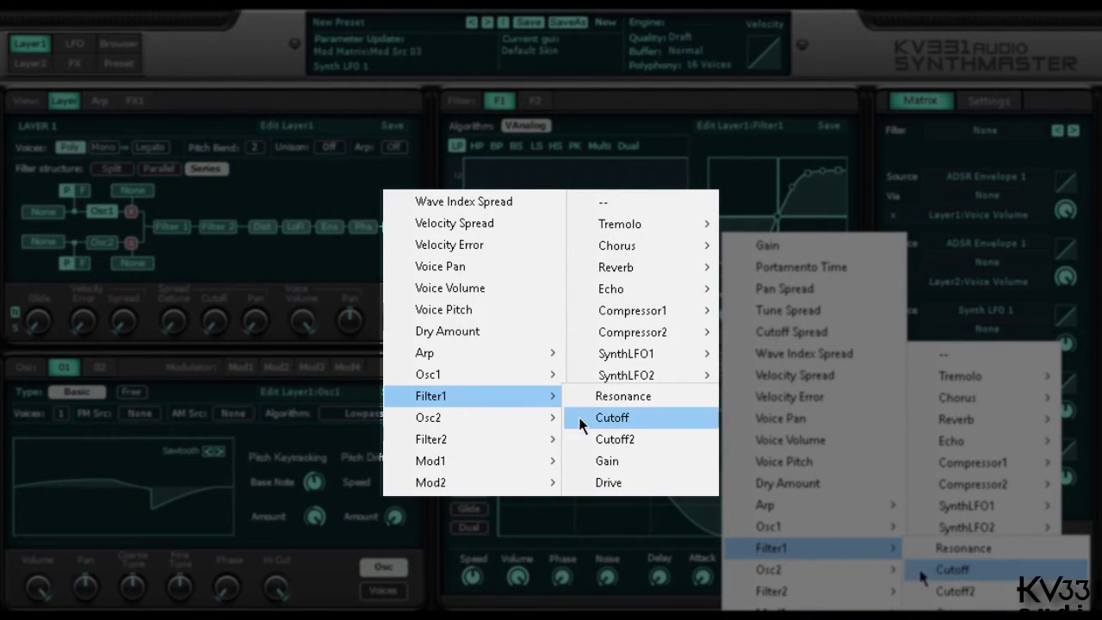
left_click(951, 569)
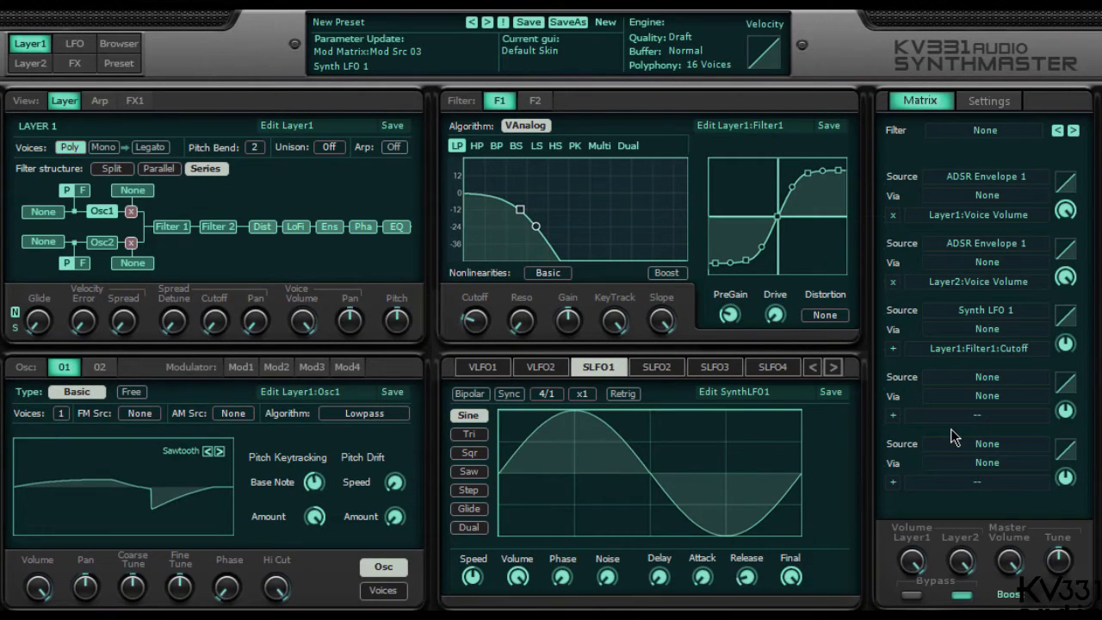
Raise the third matrix slot's modulation amount to +128.00 and check the modulation range on the Cutoff knob.
left_click(1068, 349)
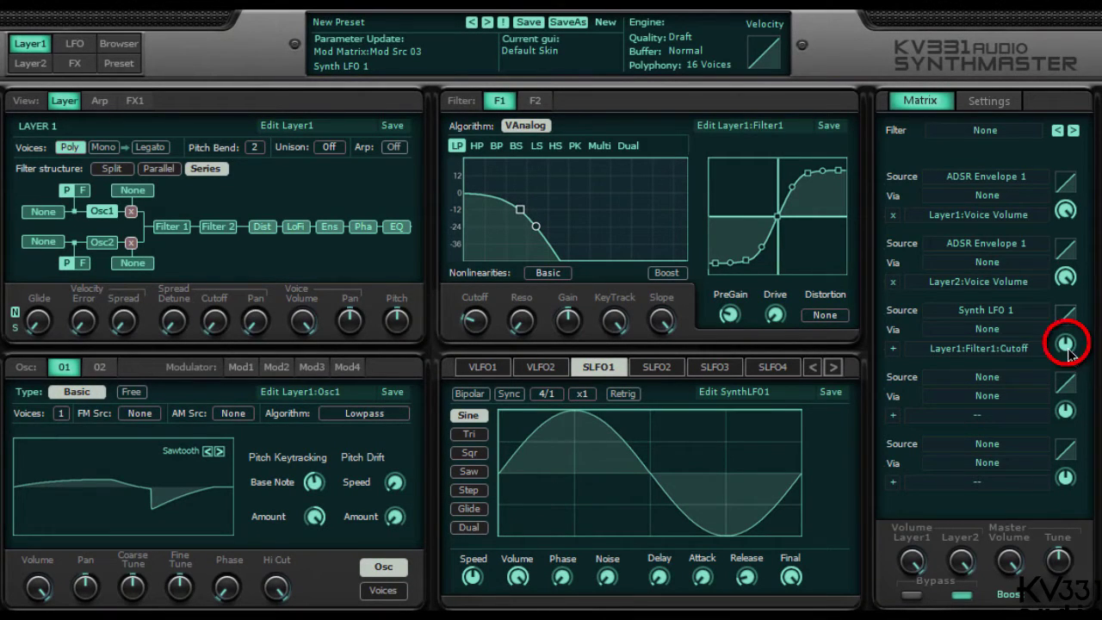
left_click_drag(1071, 353, 1098, 183)
mouse_move(1072, 349)
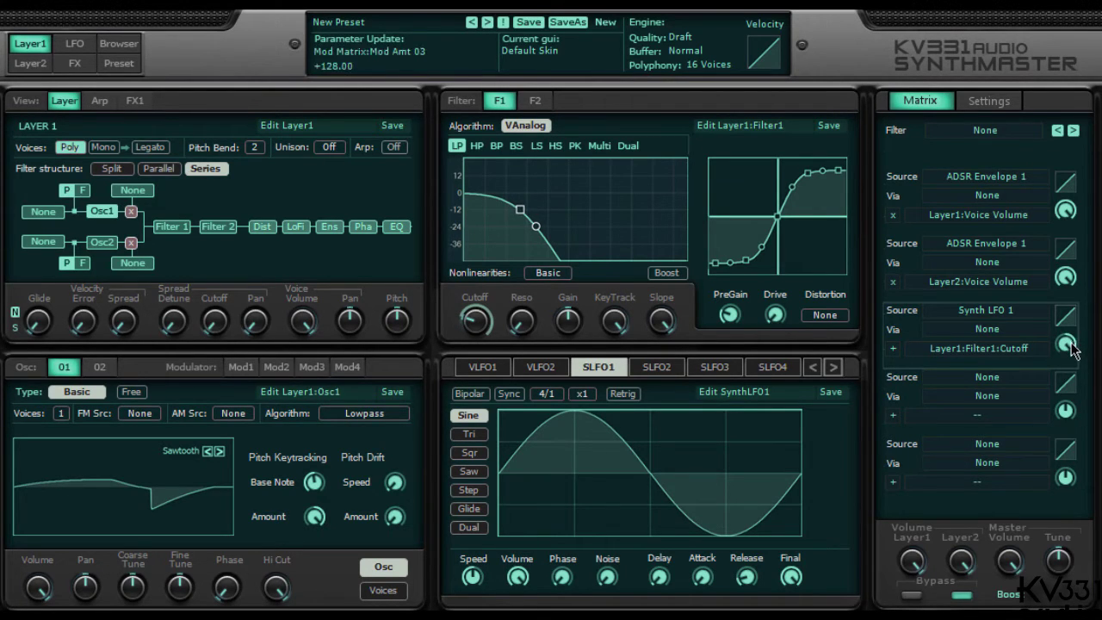
left_click(474, 320)
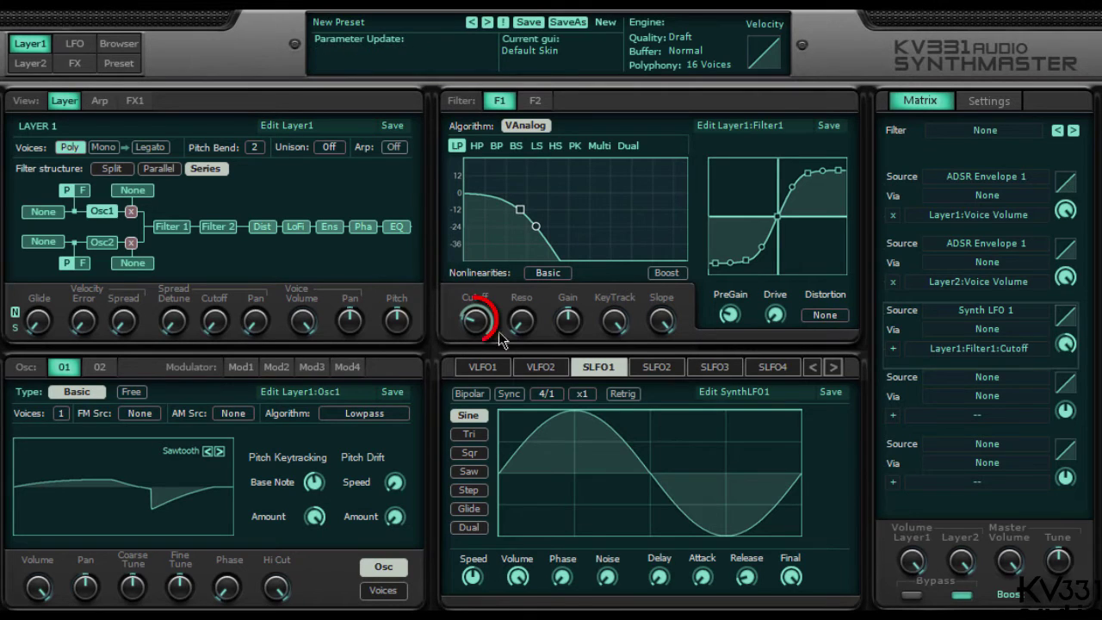
left_click_drag(480, 325, 478, 318)
left_click(954, 339)
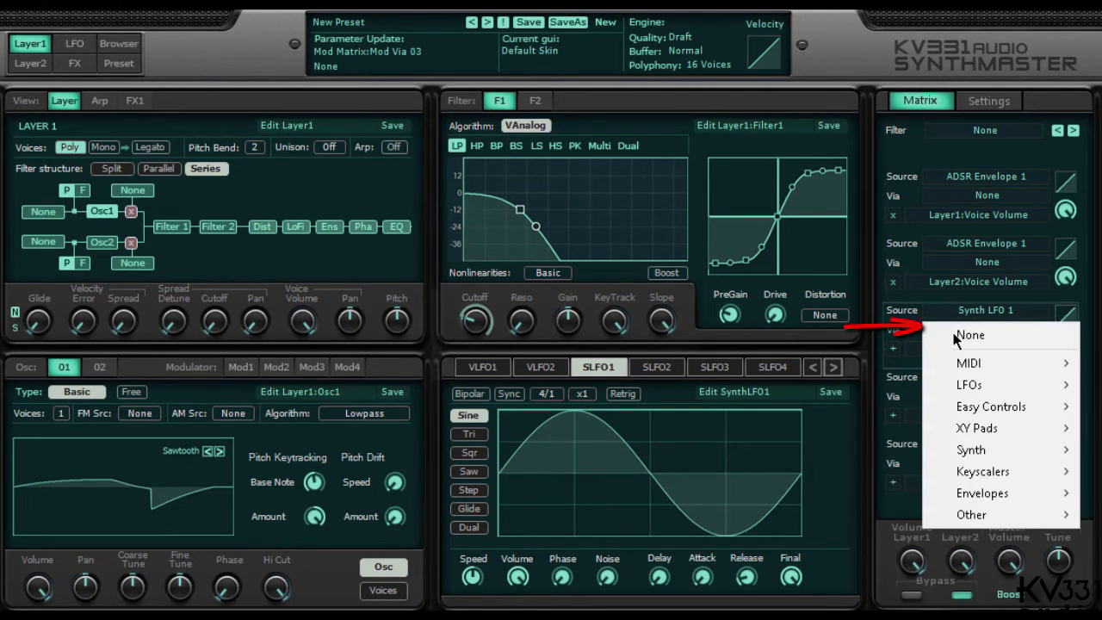
mouse_move(957, 368)
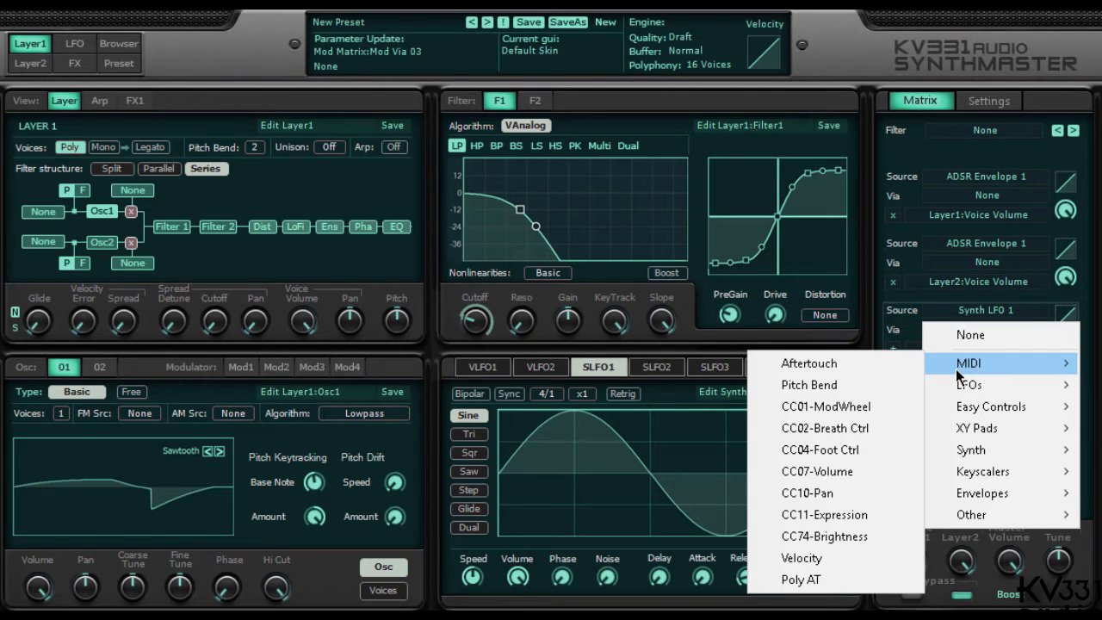
left_click(878, 303)
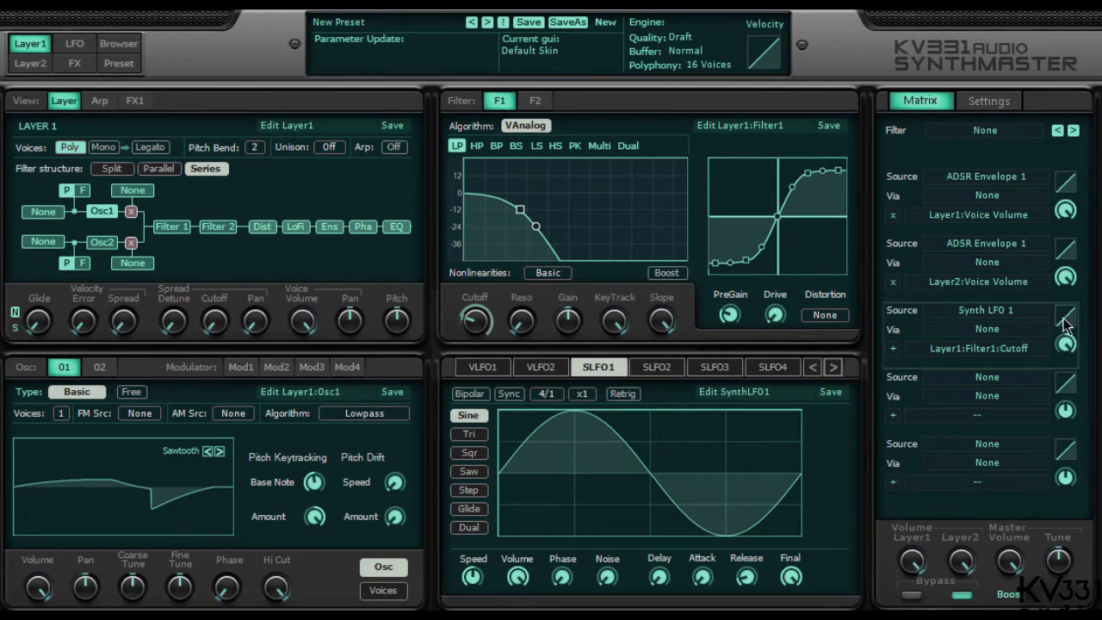
Bend the third matrix slot's modulation curve both ways and settle it at +6.00.
scroll(1073, 324, "up", 4)
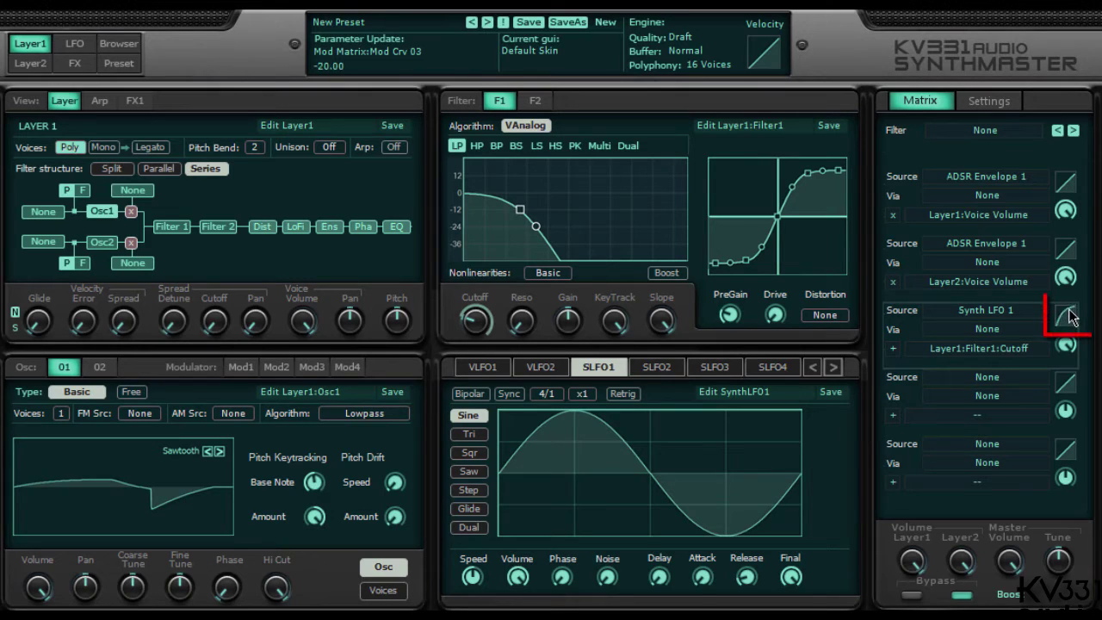
scroll(1072, 325, "up", 5)
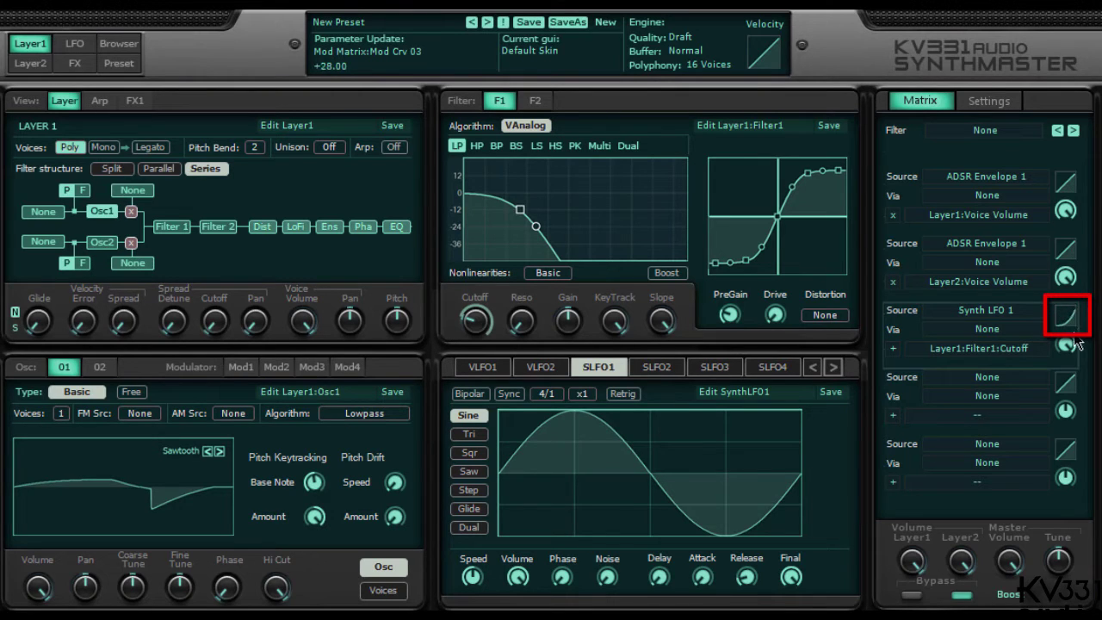
scroll(1067, 319, "down", 6)
scroll(1065, 325, "up", 2)
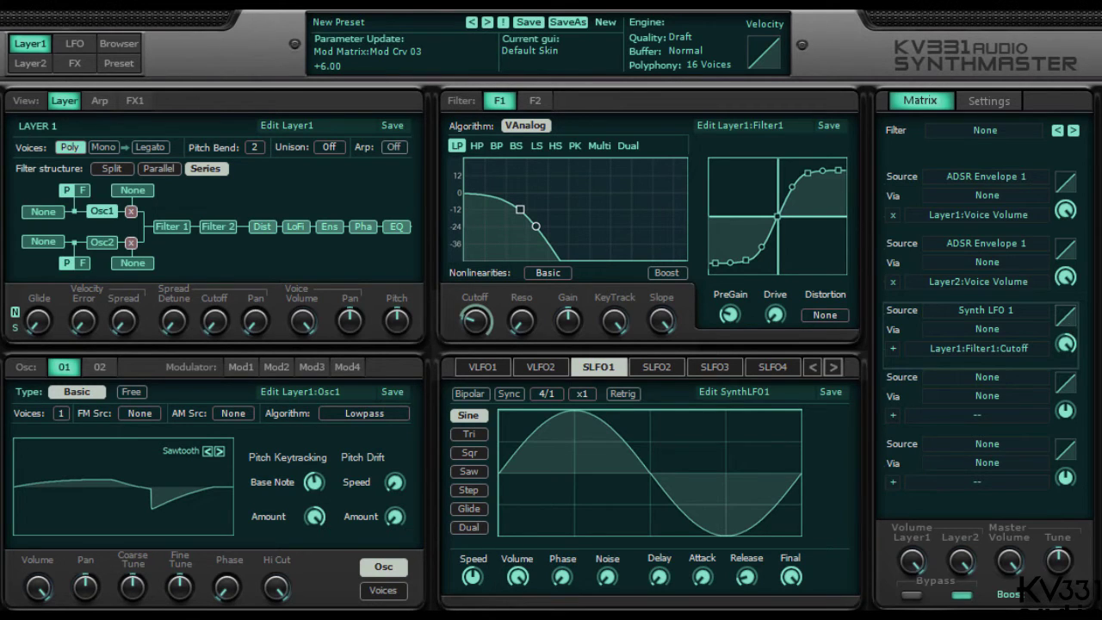
Assign SLFO2 directly to Filter 1's resonance as a modulation source.
left_click(652, 370)
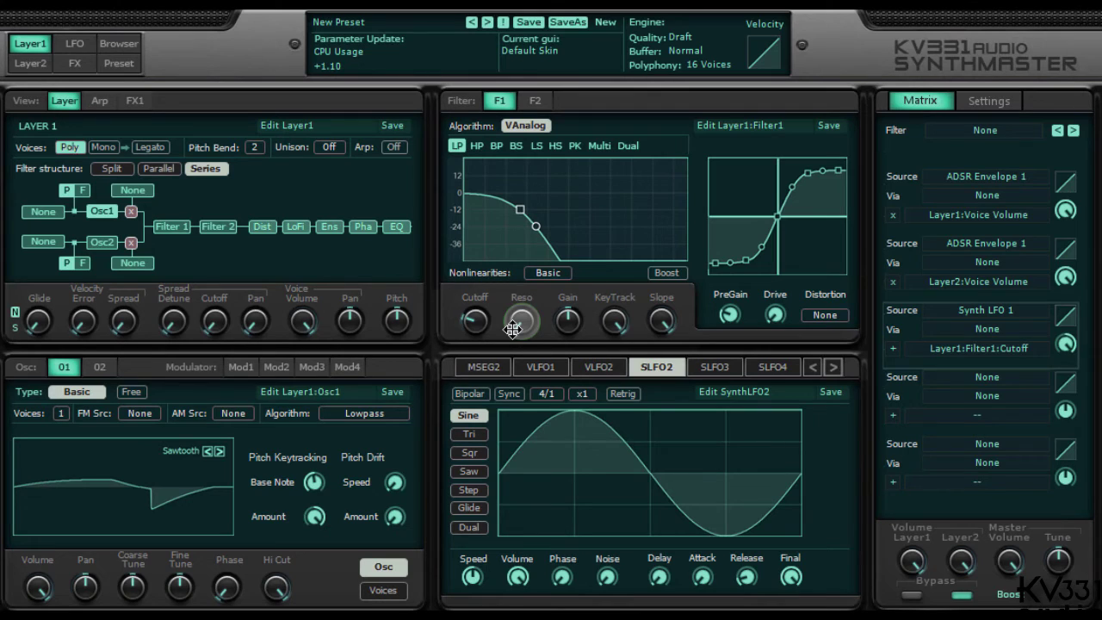
left_click_drag(512, 329, 513, 331)
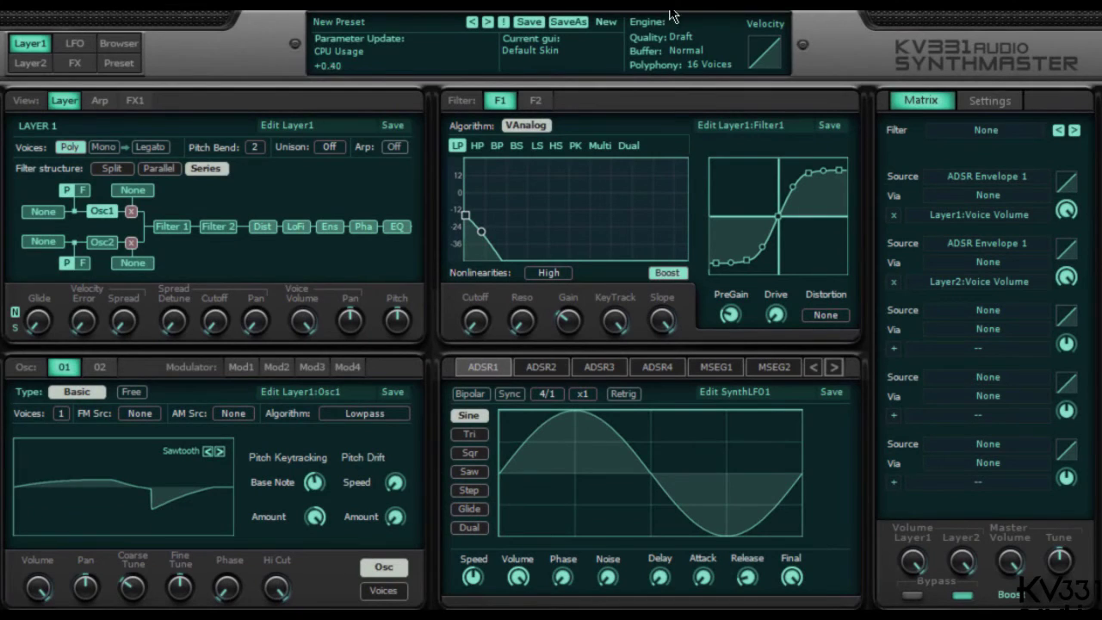
Select Filter 1 in the layer routing and choose Synth LFO 1 as the third matrix slot's source.
left_click(175, 226)
mouse_move(479, 320)
left_mouse_down()
mouse_move(482, 120)
mouse_move(486, 340)
left_mouse_up()
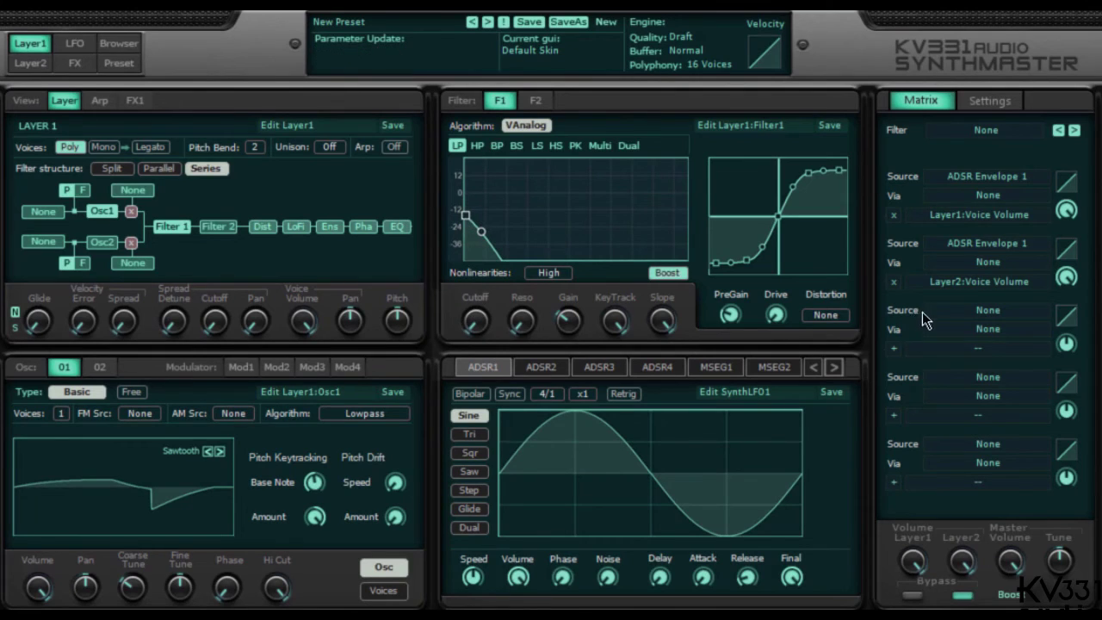
left_click(949, 311)
mouse_move(963, 367)
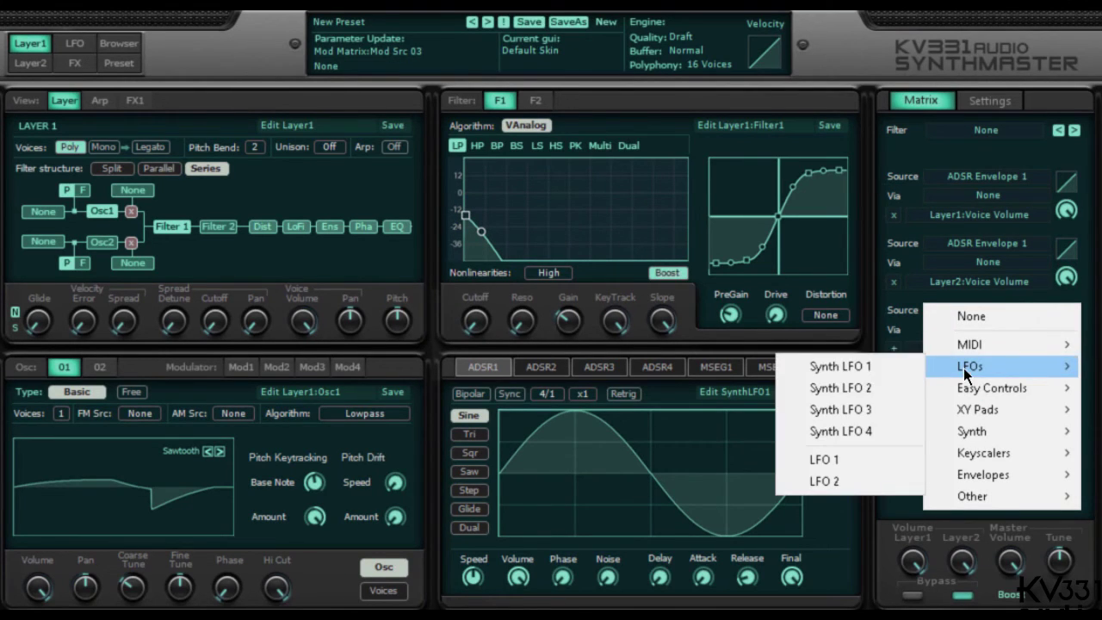
left_click(840, 366)
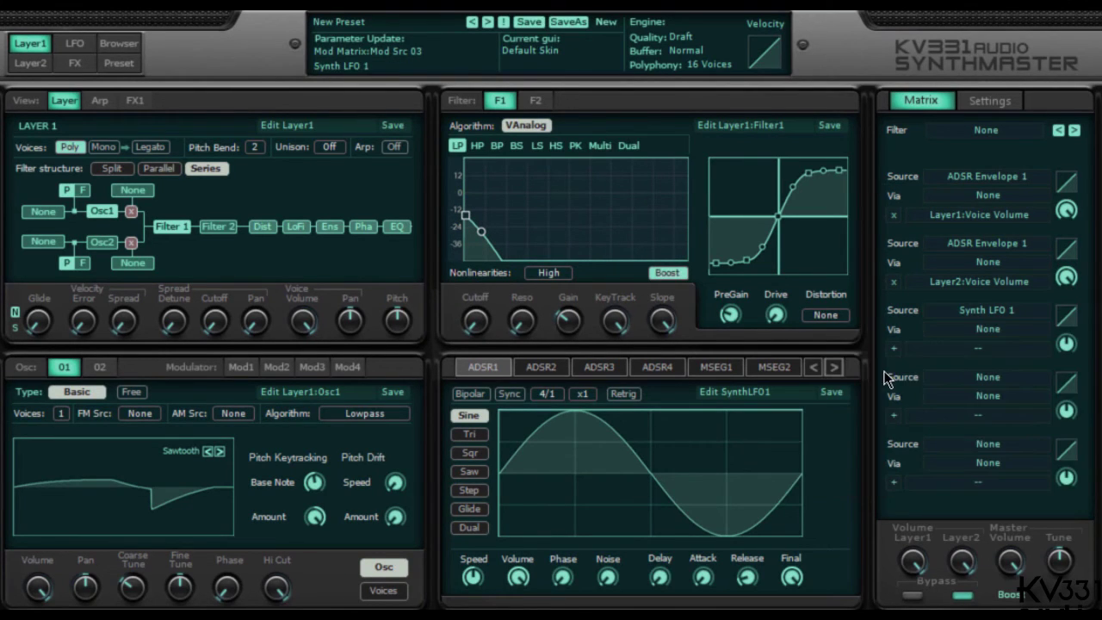
Target the third matrix slot at Layer 1 Filter 1 Cutoff and turn its modulation amount up.
left_click(967, 353)
mouse_move(957, 315)
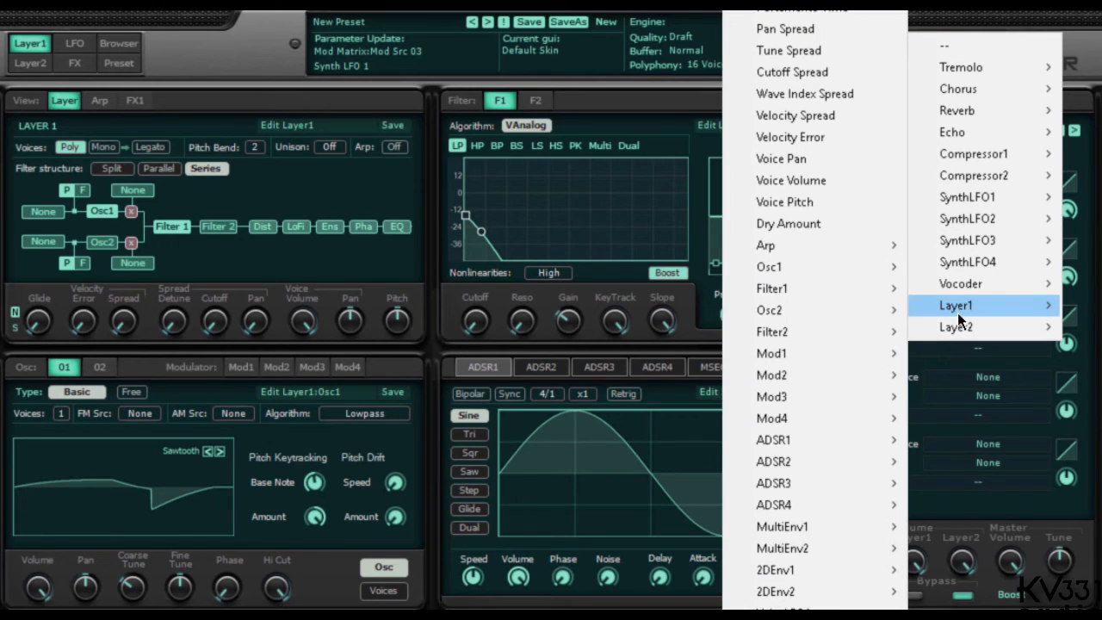
mouse_move(860, 297)
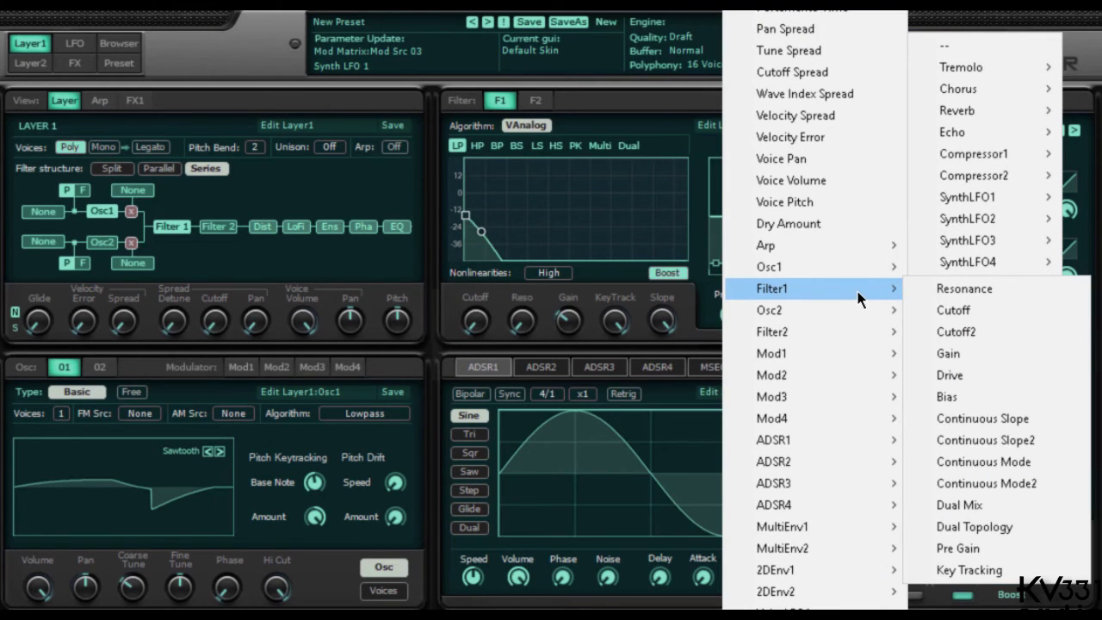
left_click(947, 310)
left_click_drag(1065, 343, 1065, 320)
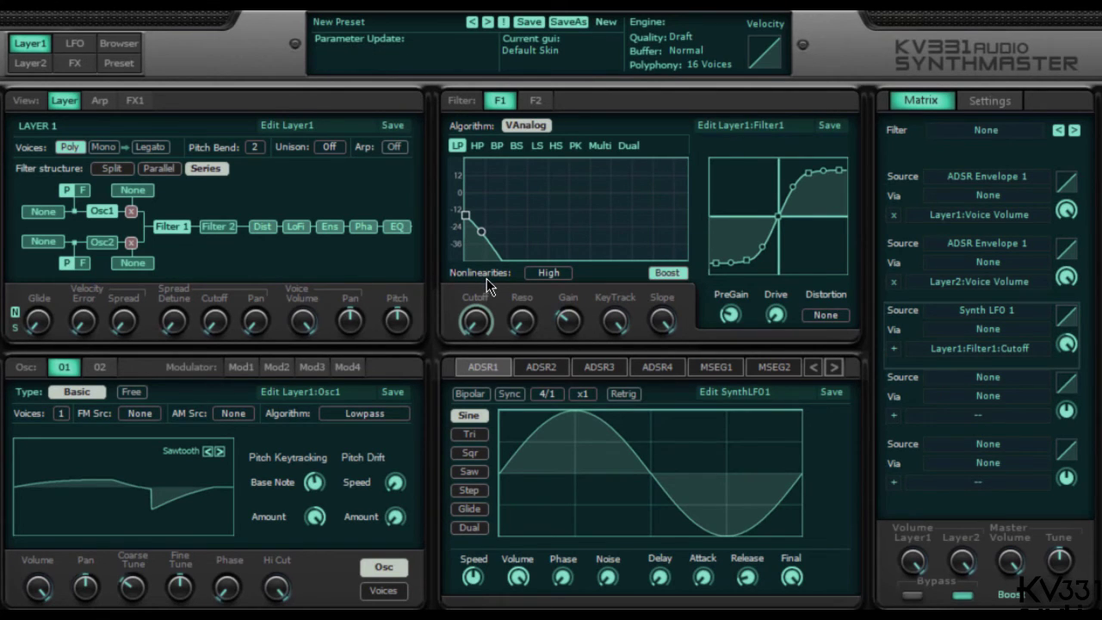
Assign Synth LFO 1 as Modulation 1 Source from the Filter 1 resonance knob itself.
right_click(528, 325)
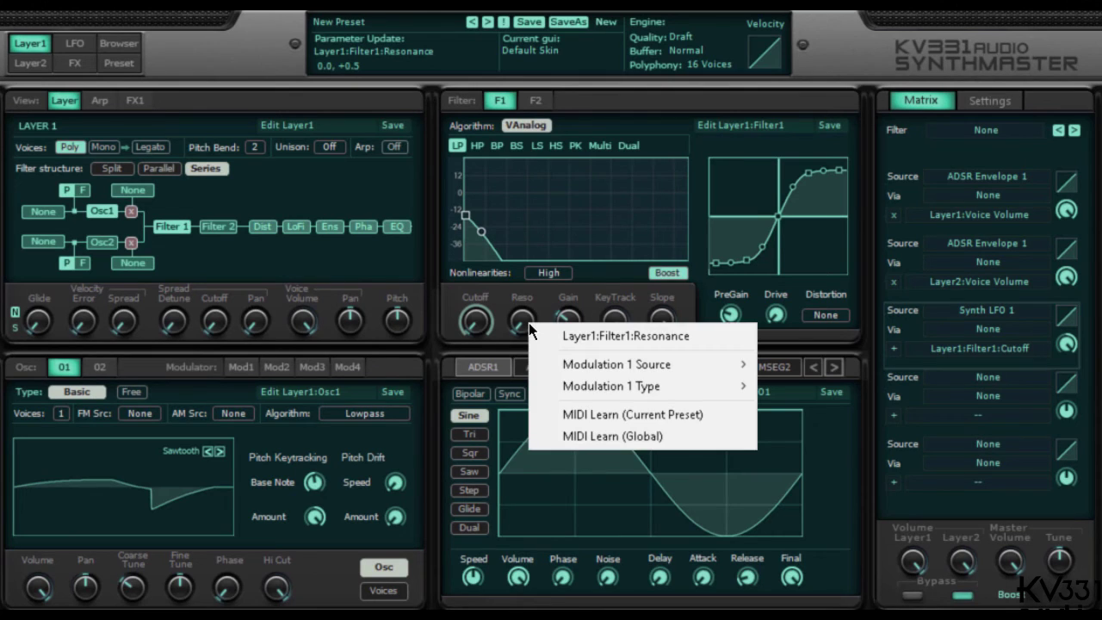
mouse_move(625, 361)
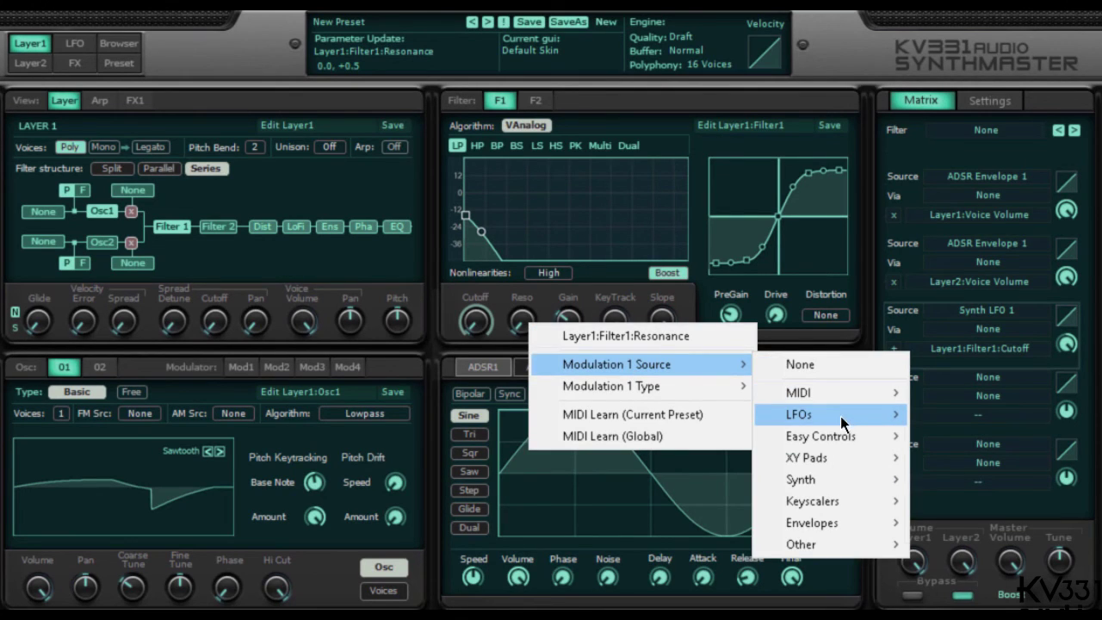
mouse_move(841, 417)
left_click(970, 416)
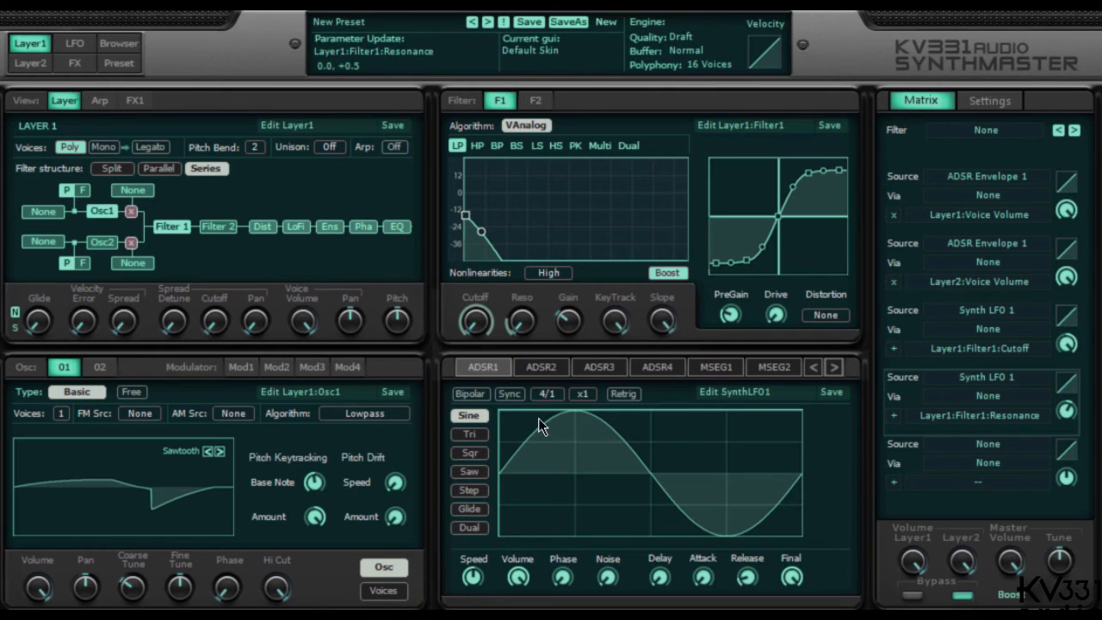
Set the resonance's Modulation 1 Source to None and assign SLFO1 directly onto the resonance knob instead.
right_click(517, 327)
mouse_move(577, 372)
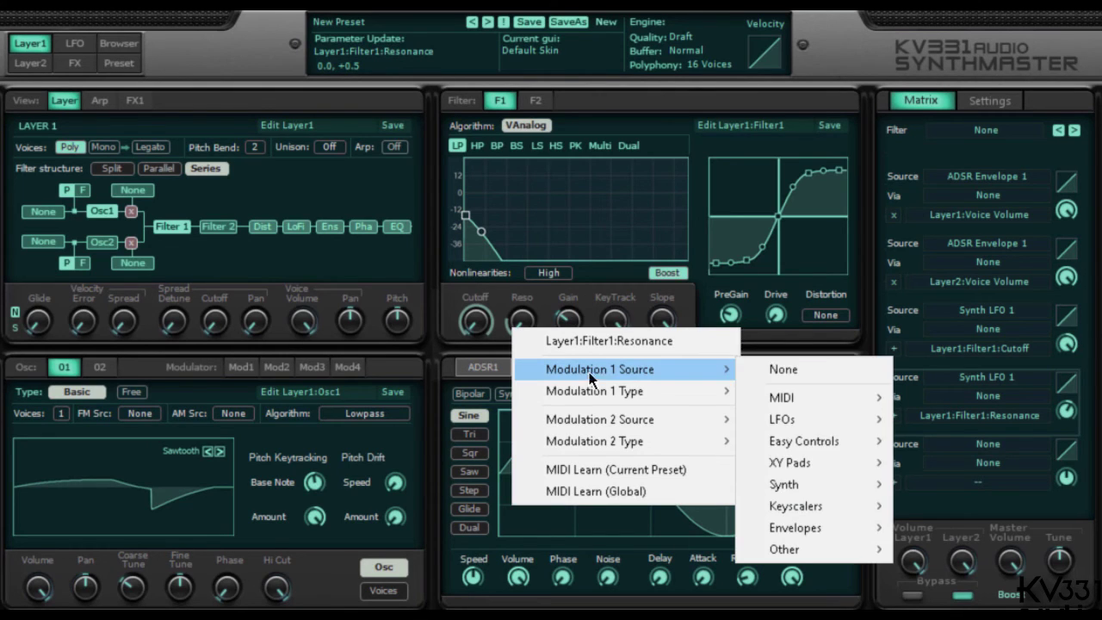
left_click(782, 364)
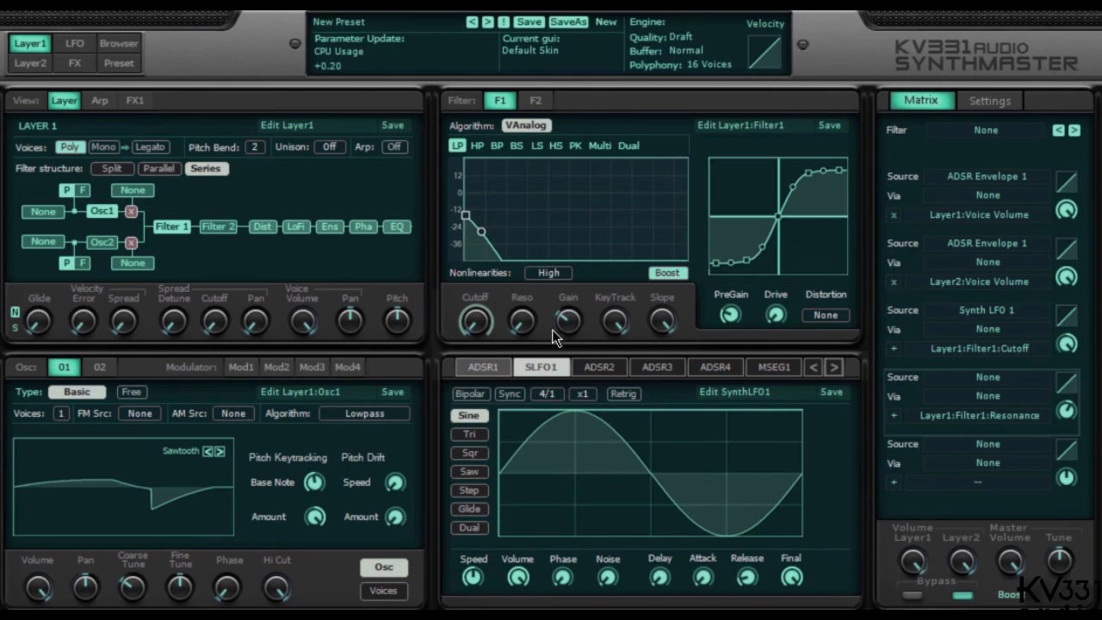
left_click_drag(534, 318, 543, 331)
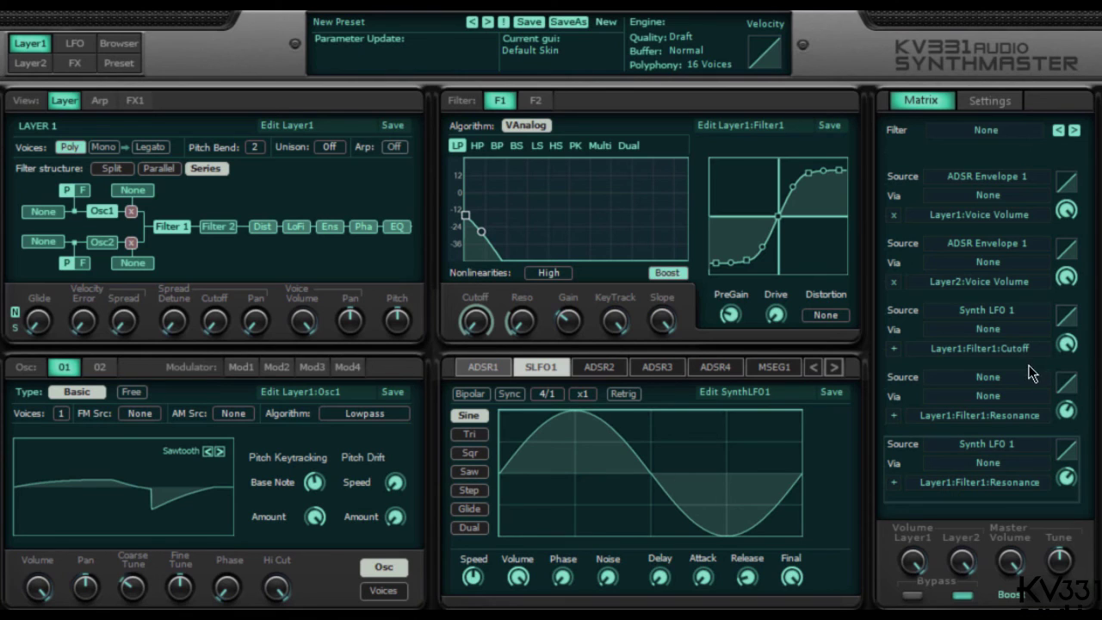
Set the third matrix slot's Via source to Easy 1 and adjust the first easy knob on the Preset page.
left_click(1000, 327)
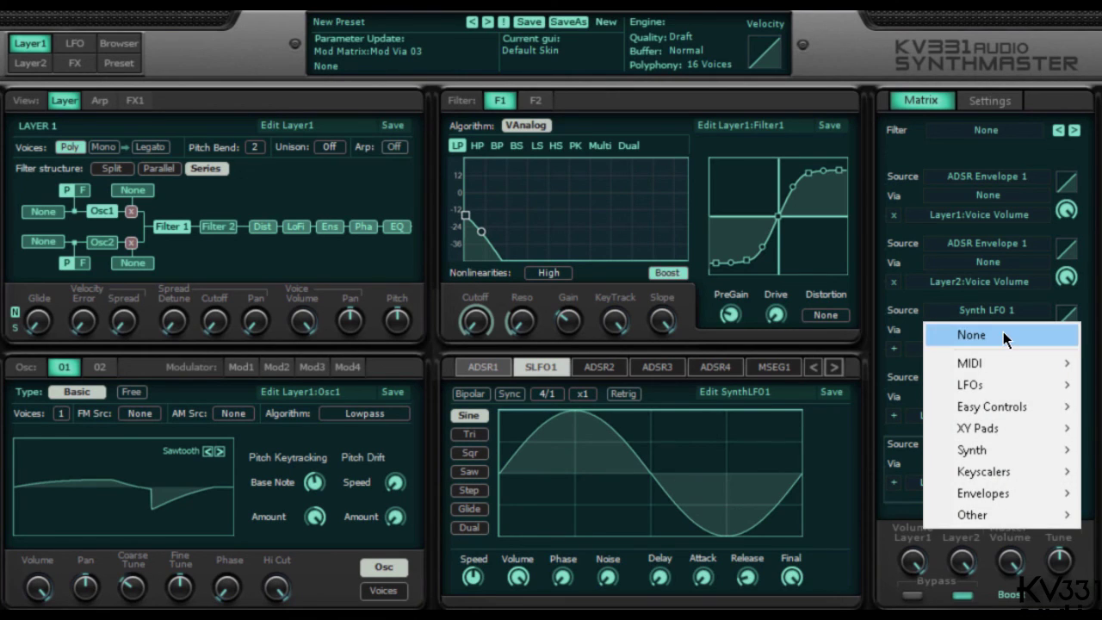
mouse_move(1018, 401)
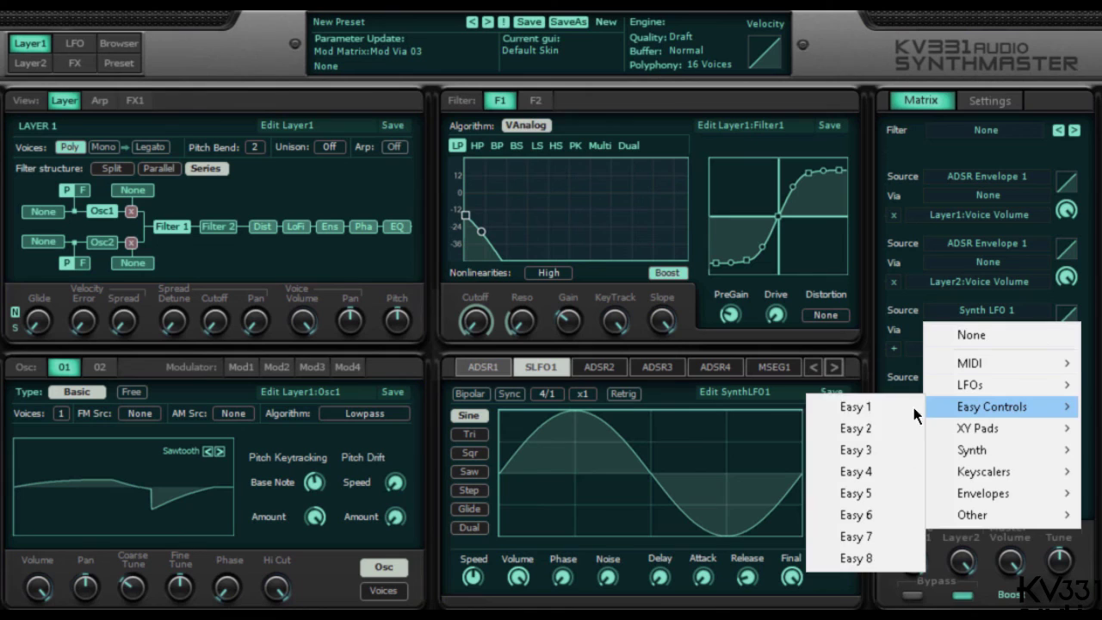
left_click(889, 407)
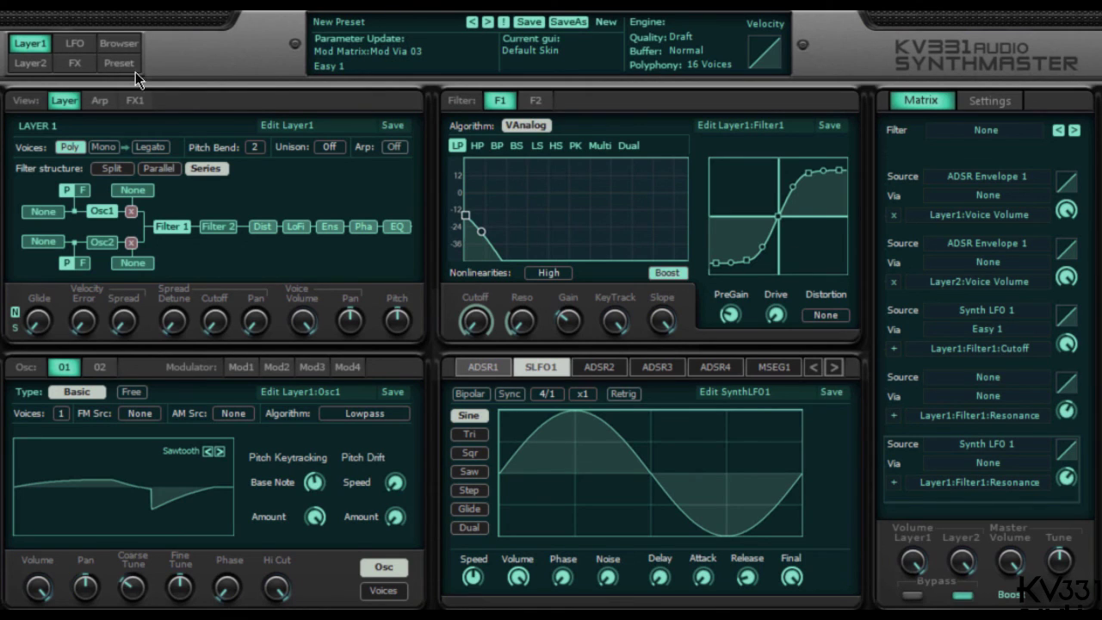
left_click(120, 64)
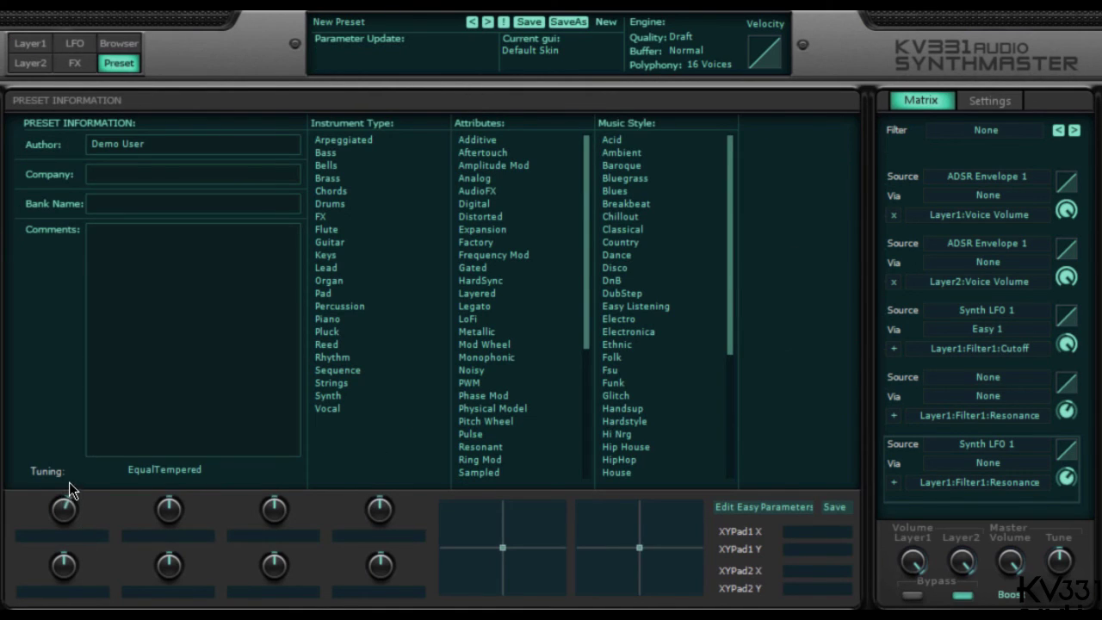
left_click_drag(69, 473, 63, 411)
Bend the third matrix slot's modulation curve downward and turn the first easy knob up to maximum.
left_click_drag(1071, 454, 1071, 453)
mouse_move(1074, 320)
left_mouse_down()
mouse_move(1064, 331)
mouse_move(1079, 338)
left_mouse_up()
left_click_drag(75, 517, 80, 505)
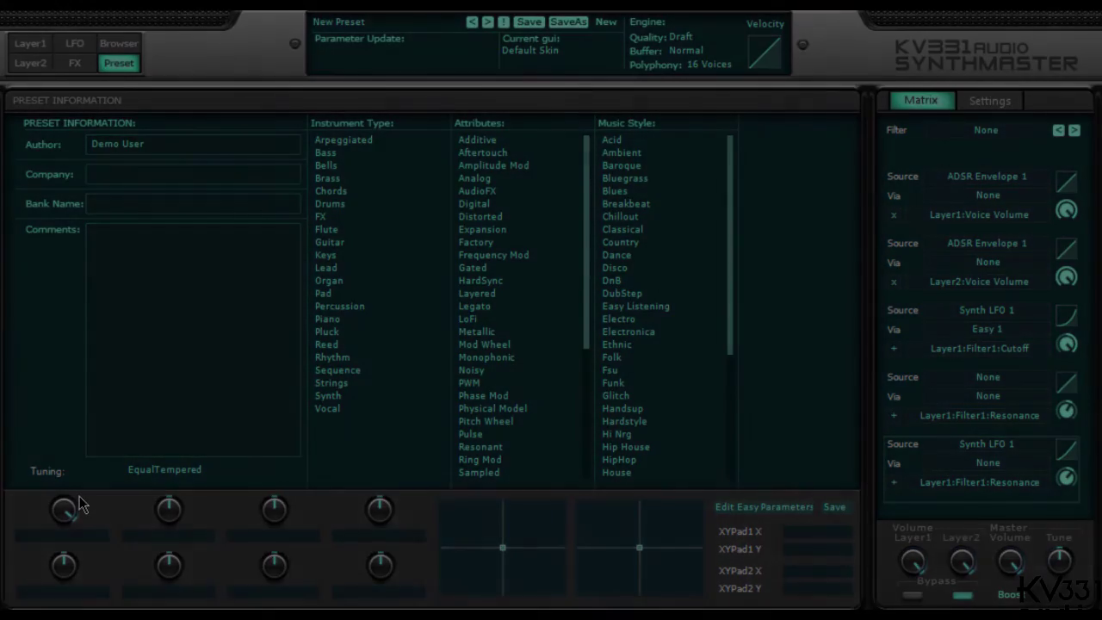